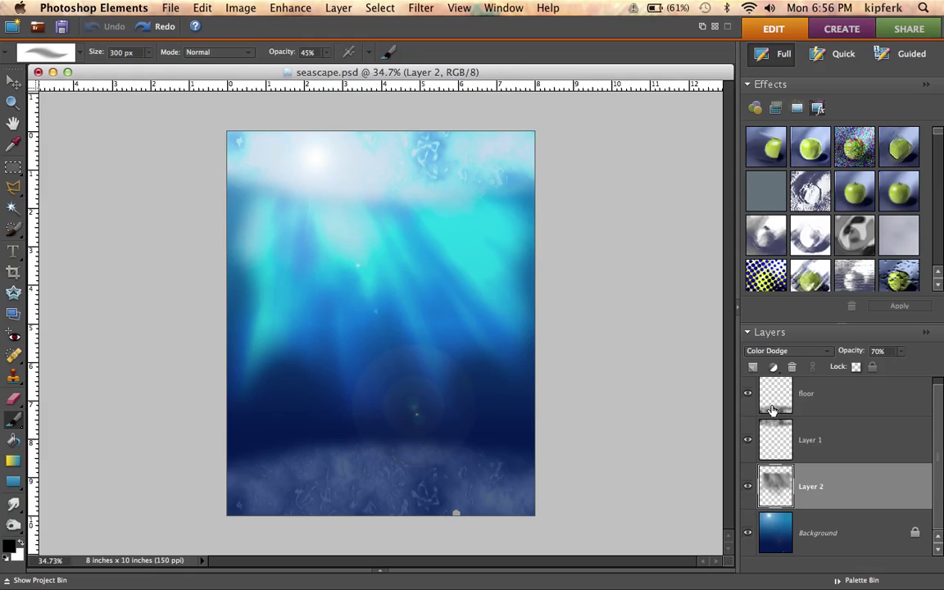
Step: Add a new blank layer and move it above the floor layer to the top of the layer stack
scroll(799, 415, "up", 1)
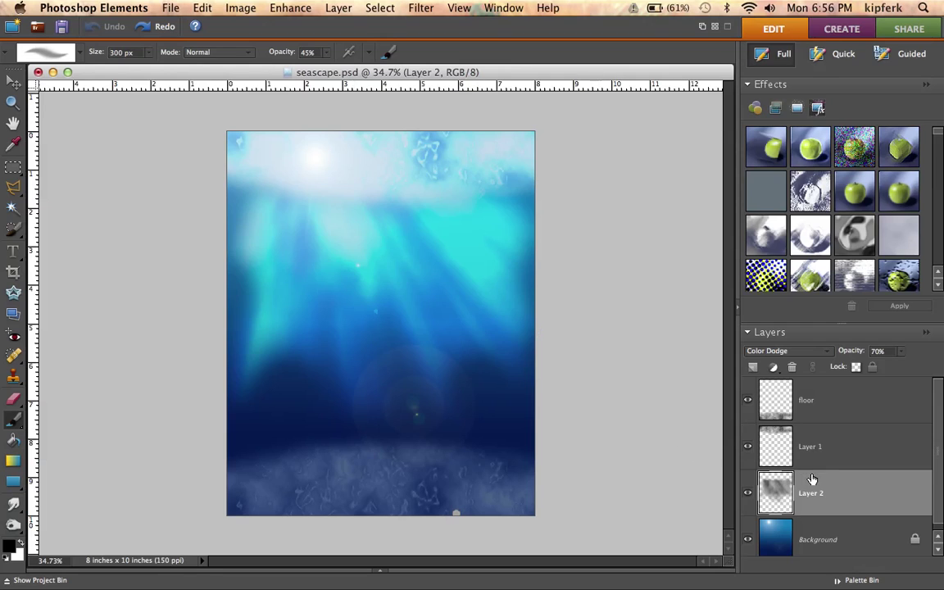
left_click(753, 366)
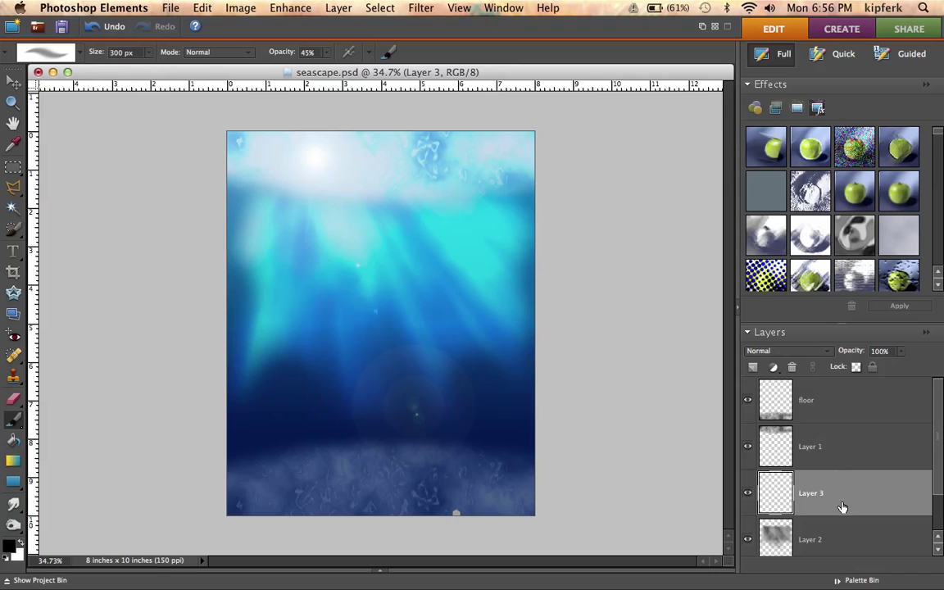
left_click_drag(843, 494, 845, 396)
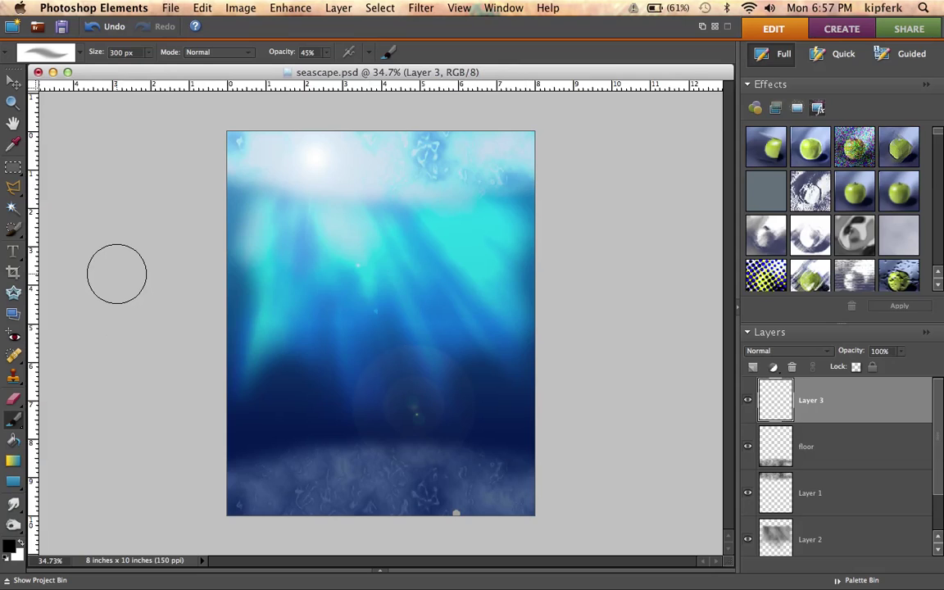
Step: With the Selection Brush and the 134 px grass brush, paint grass-shaped selections above both sides of the sea floor
left_click(14, 235)
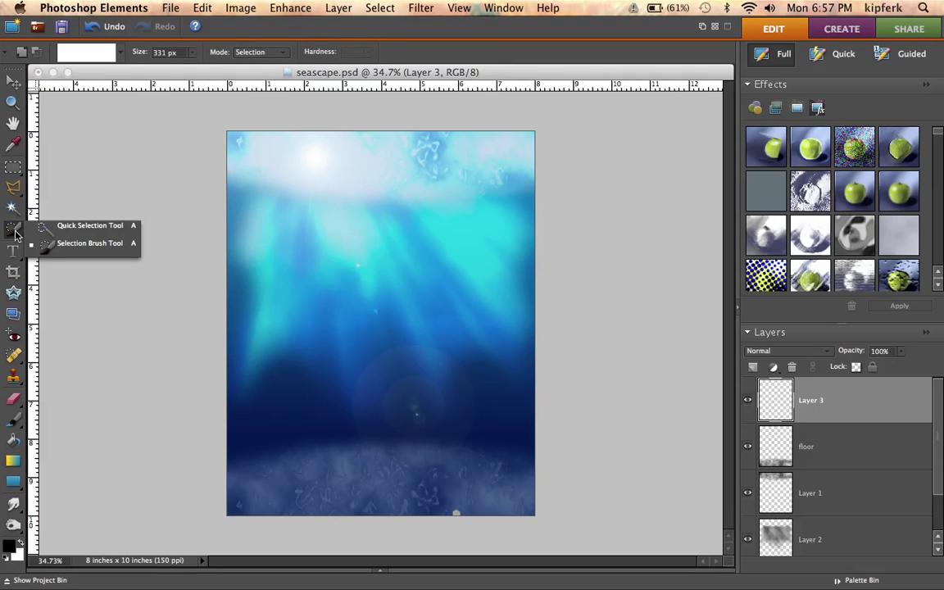
left_click(85, 251)
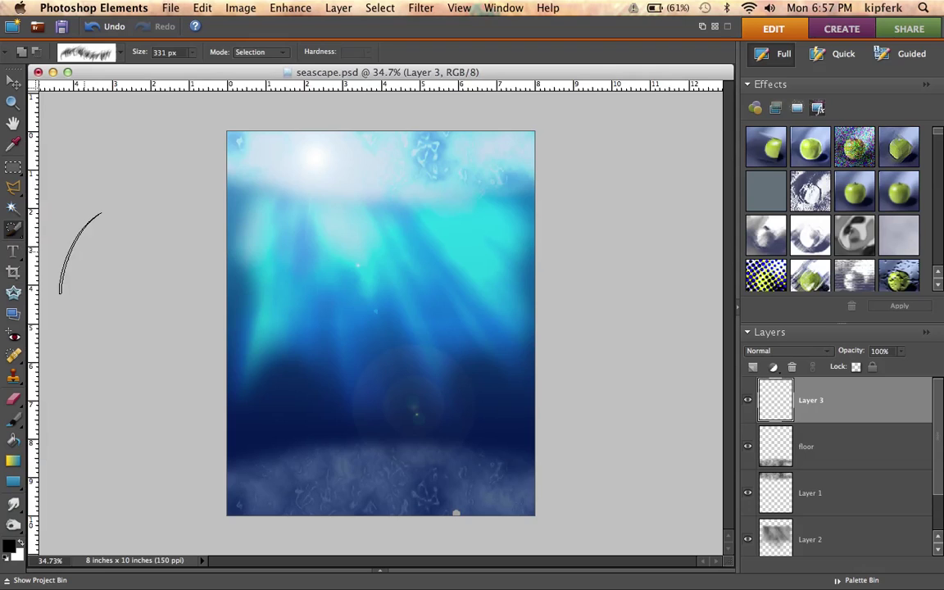
left_click(121, 57)
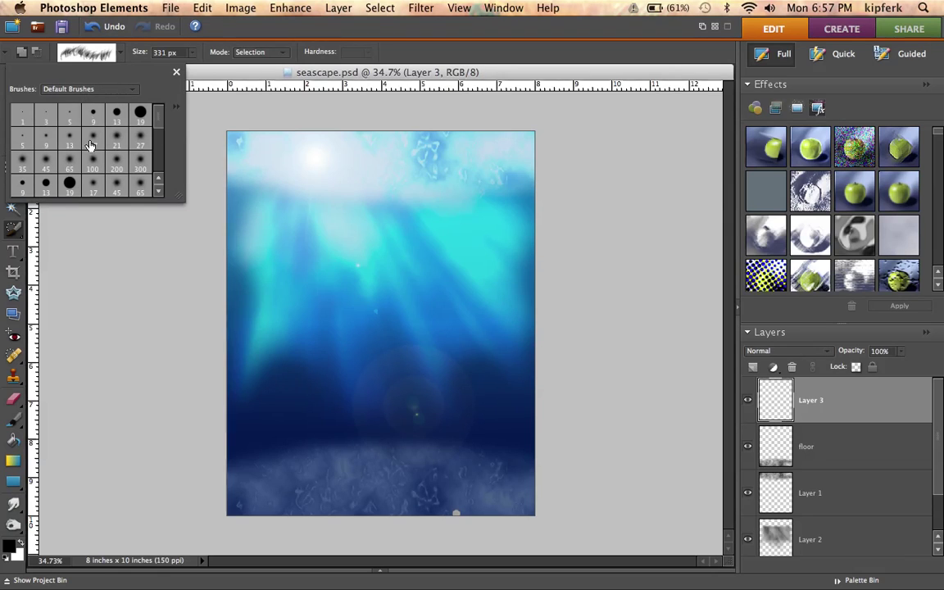
scroll(90, 146, "down", 10)
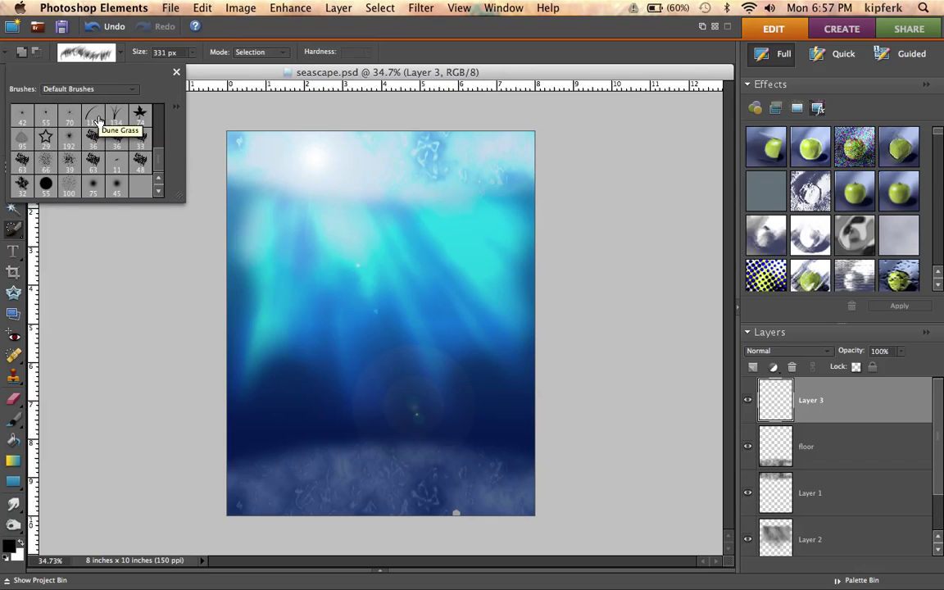
left_click(119, 119)
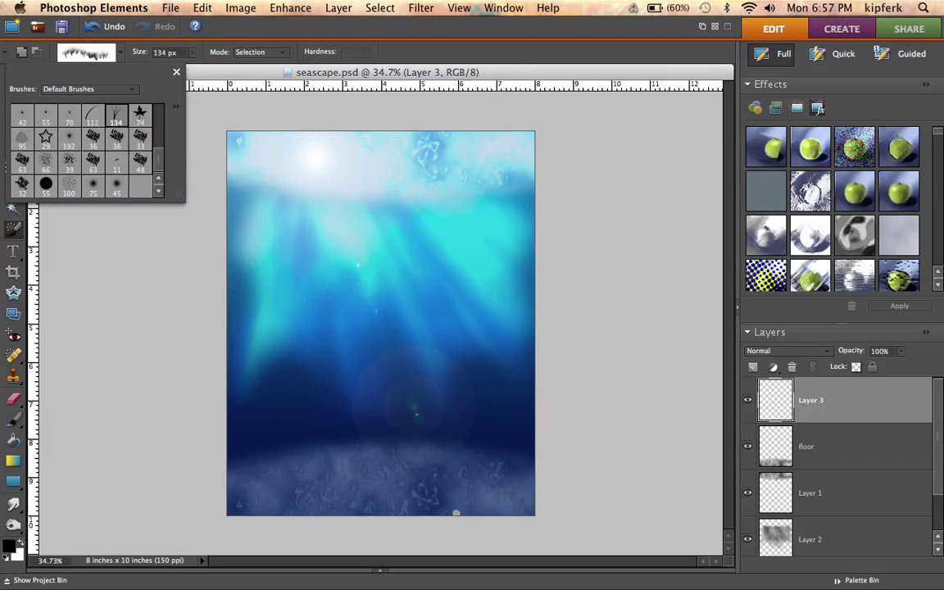
left_click(231, 424)
left_click_drag(231, 425, 291, 422)
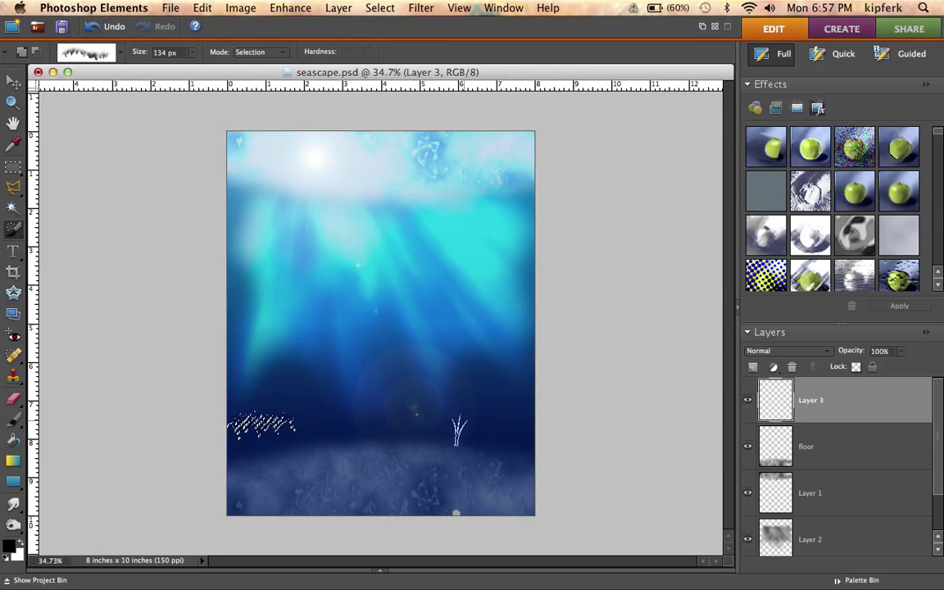
left_click_drag(445, 432, 517, 440)
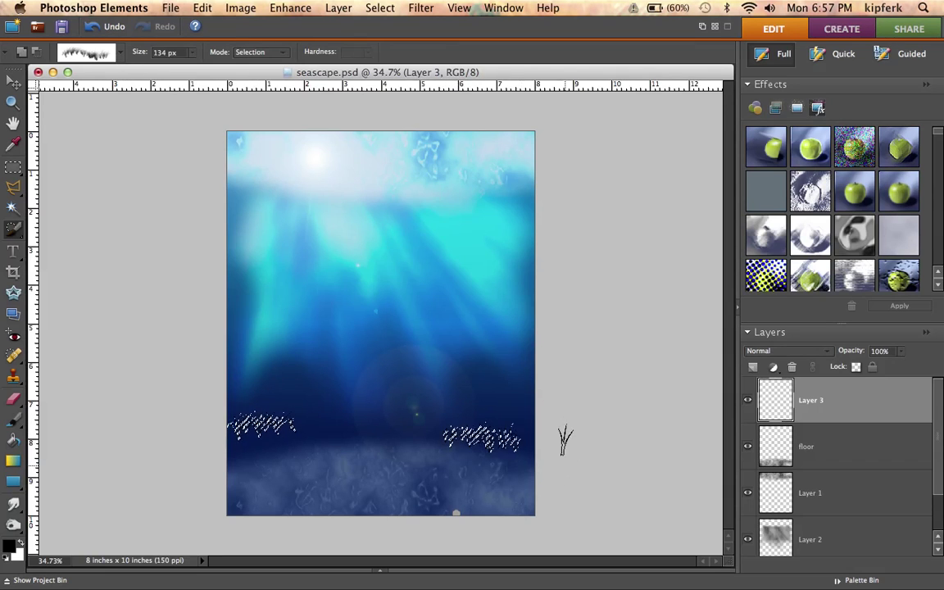
Step: Extend the grass selection on both sides of the sea floor with the 112 px Dune Grass brush
left_click(120, 54)
left_click(95, 116)
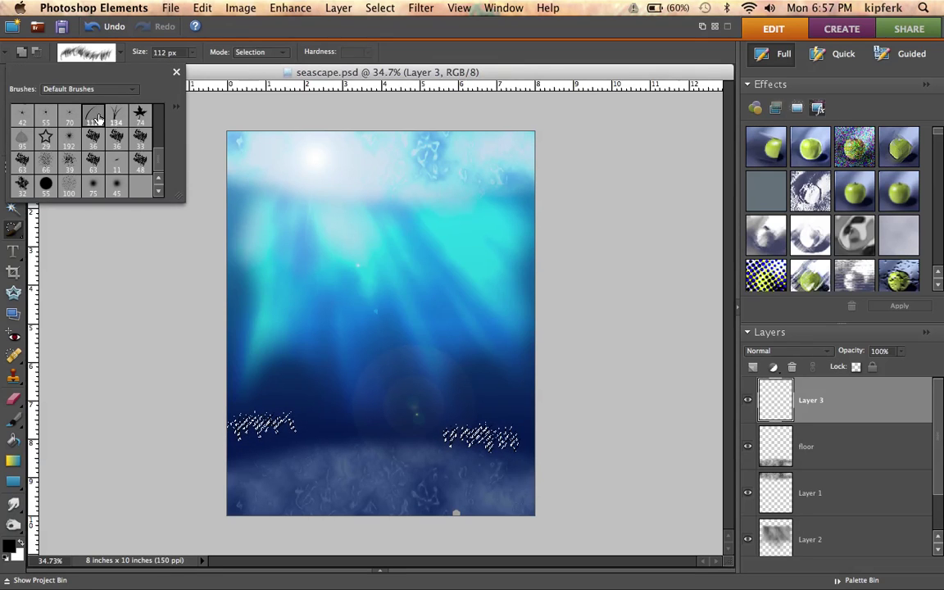
key("Escape")
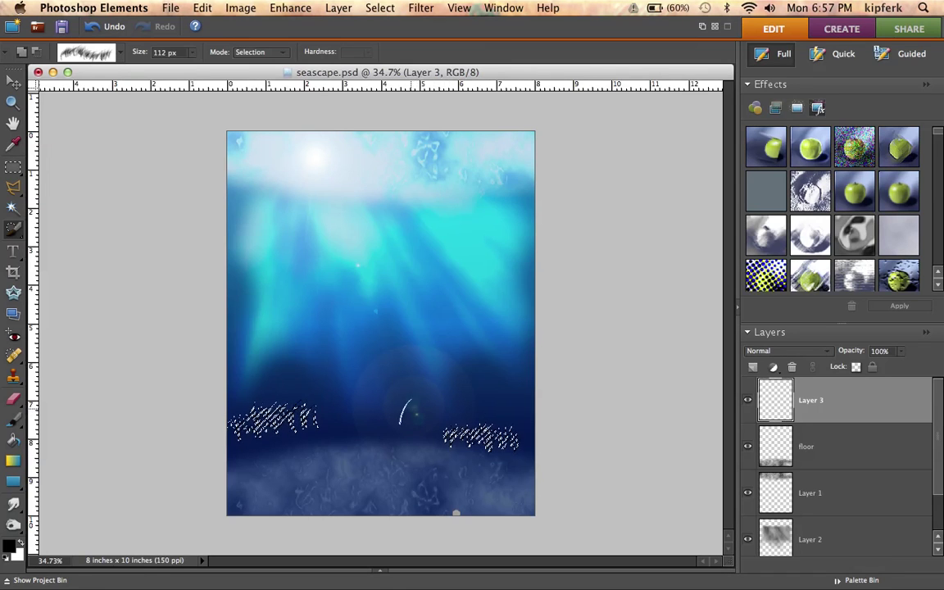
left_click_drag(377, 414, 455, 422)
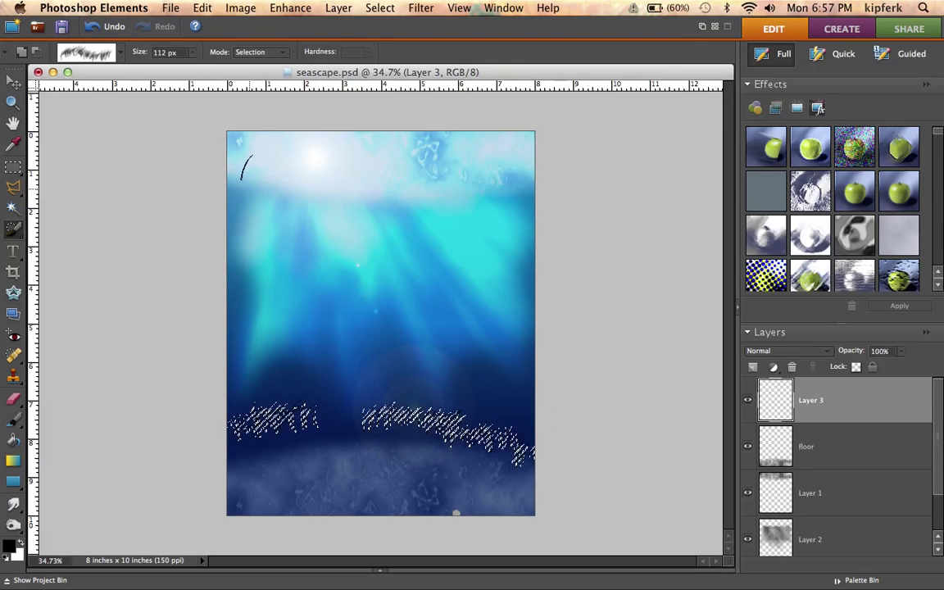
Step: Enlarge the Dune Grass selection brush to 291 px and add a few taller blades to the grass selection
left_click(192, 52)
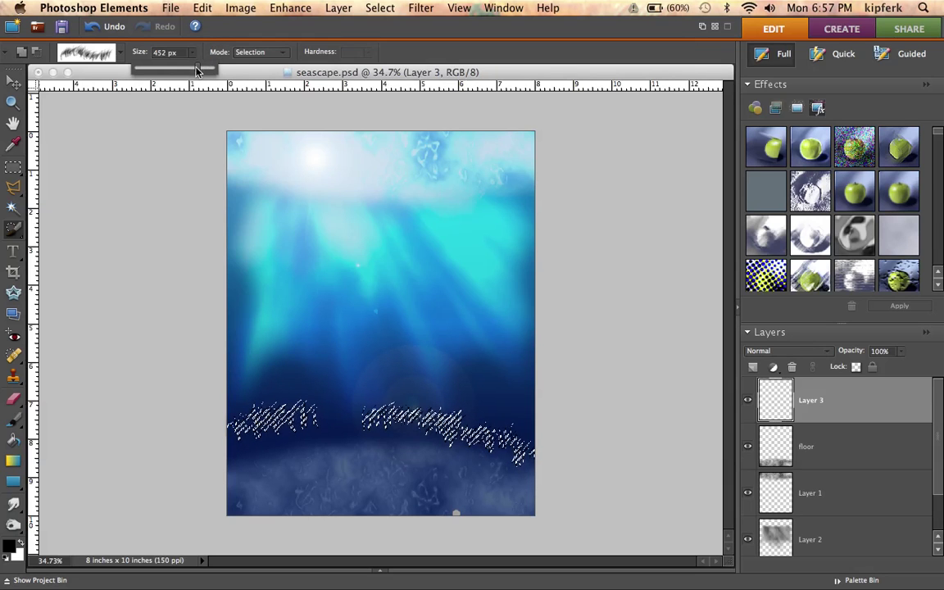
left_click_drag(195, 74, 193, 73)
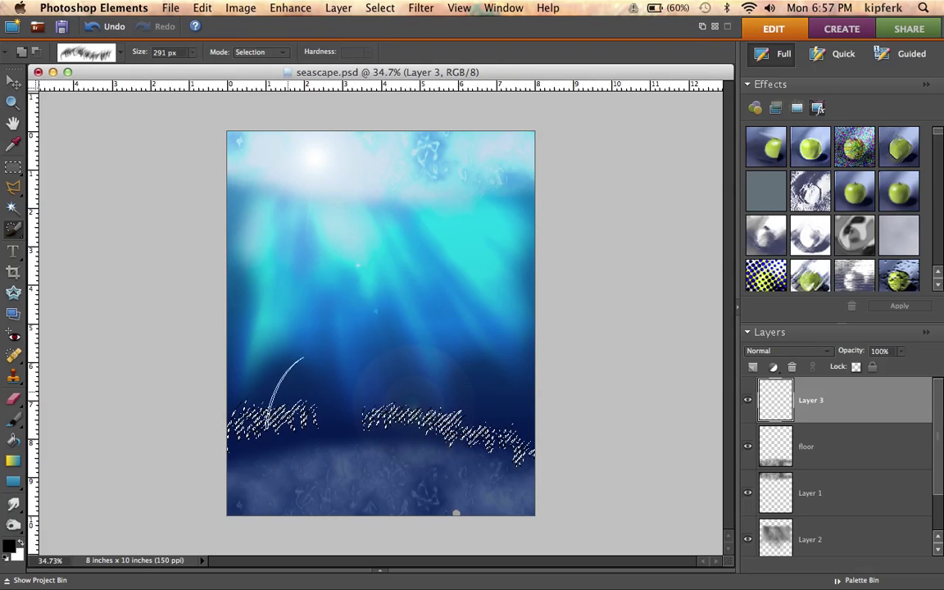
left_click(405, 407)
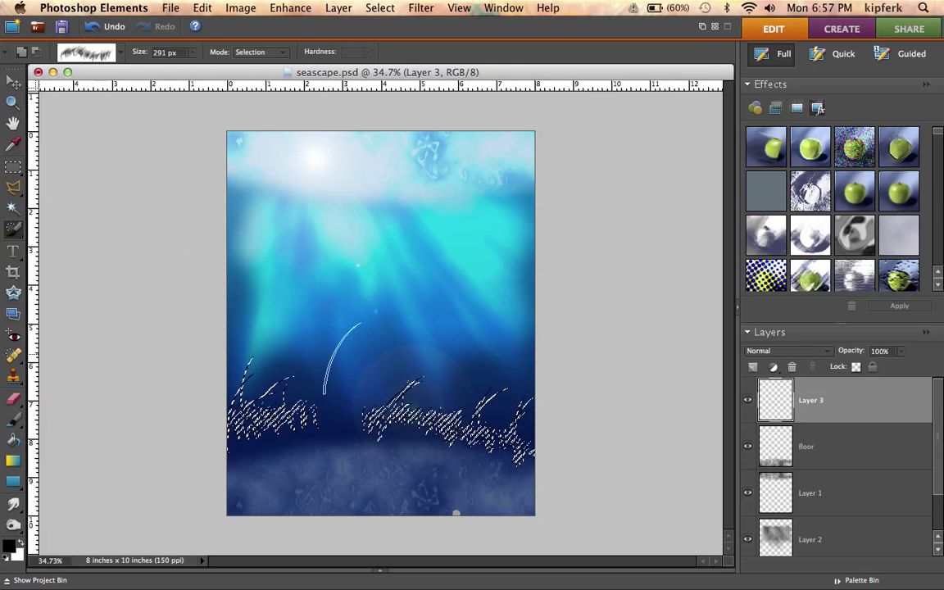
Step: Fill the grass selection with the custom light-to-dark blue linear gradient and deselect it
left_click(12, 463)
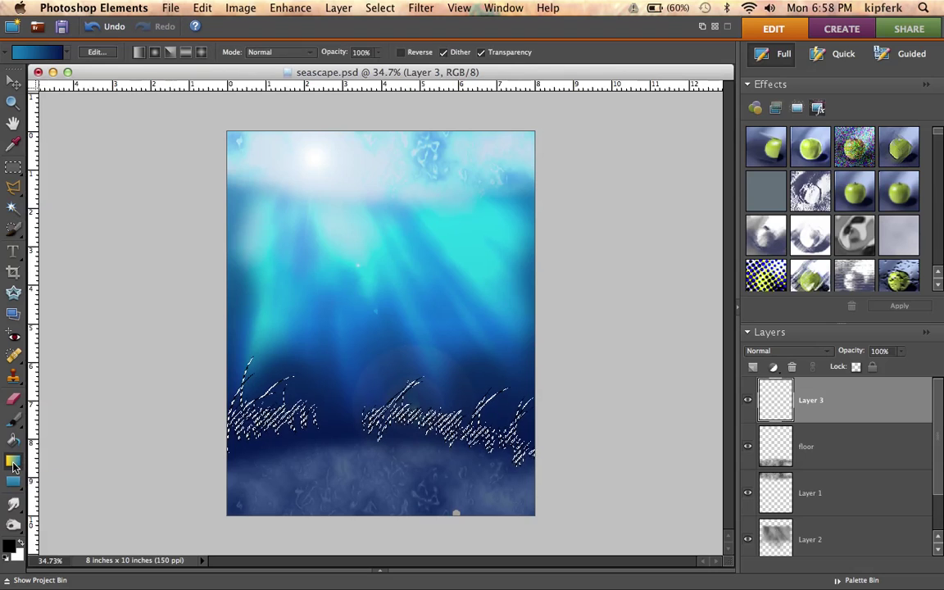
left_click(34, 55)
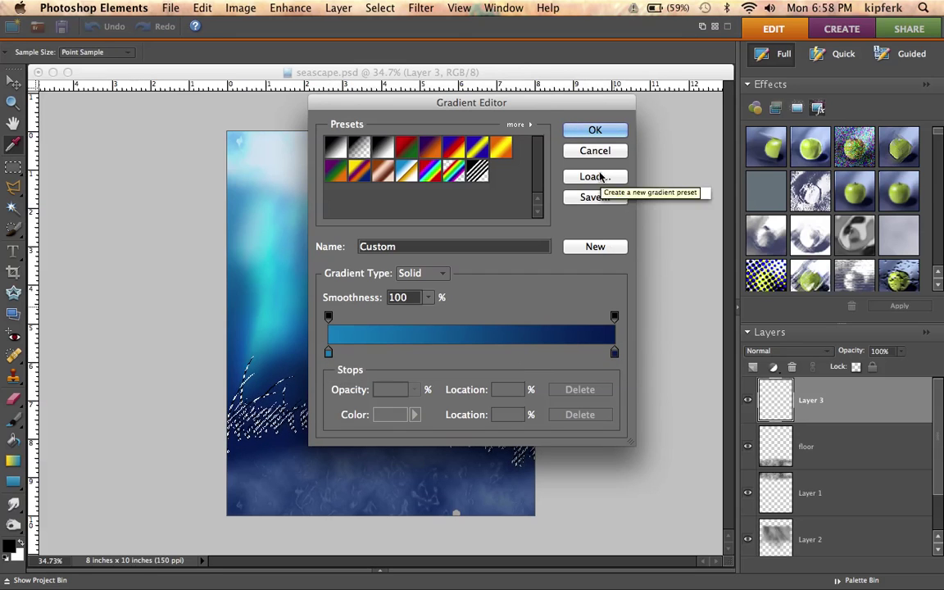
left_click(596, 129)
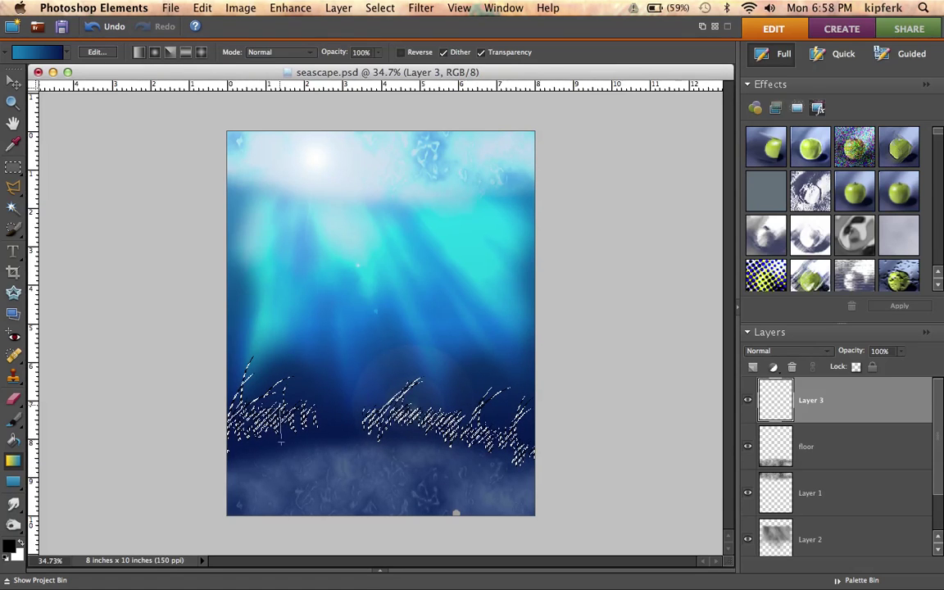
left_click_drag(280, 443, 296, 456)
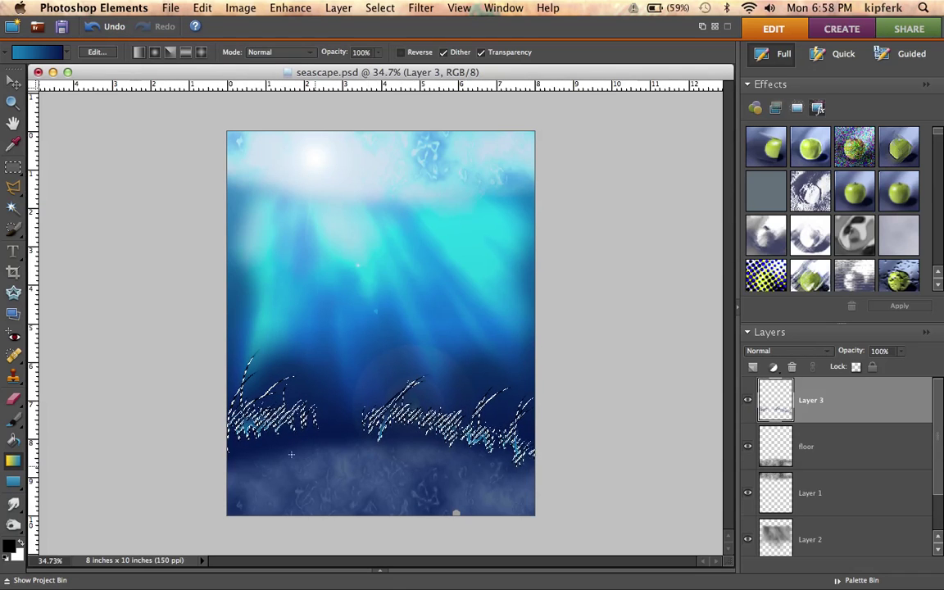
left_click_drag(282, 414, 281, 457)
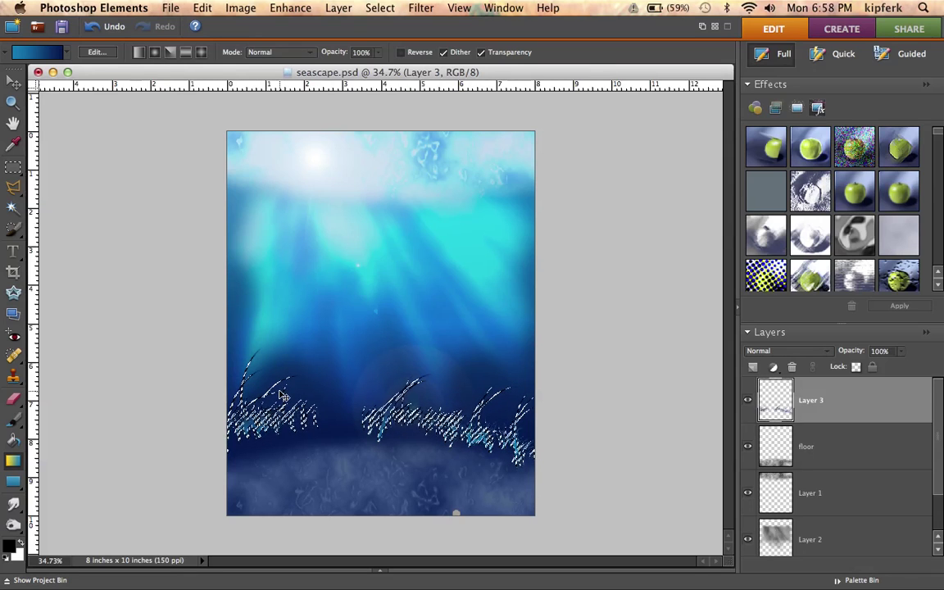
key("super+d")
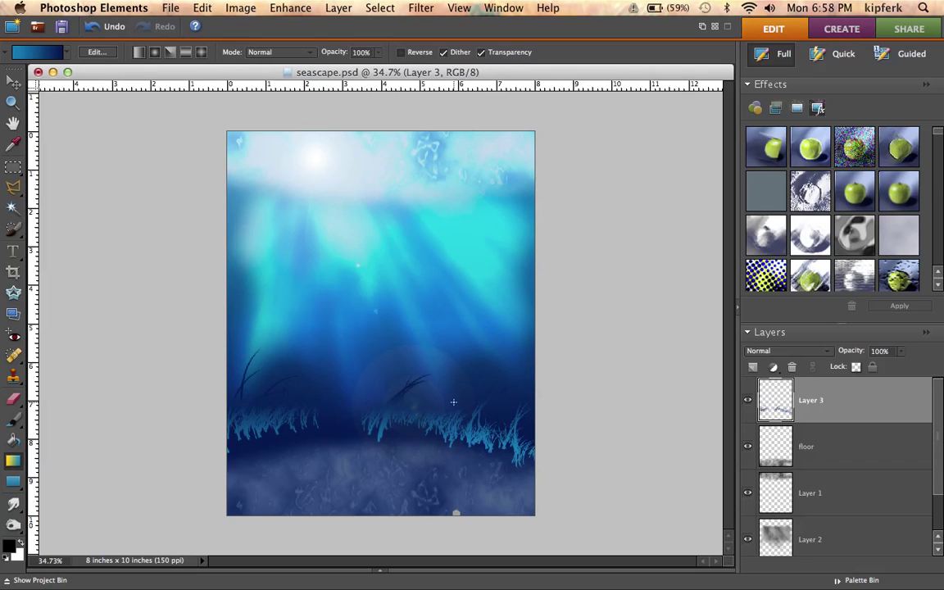
Step: Add another blank layer above the grass and load the Pen Pressure brush set for the Brush tool
left_click(754, 368)
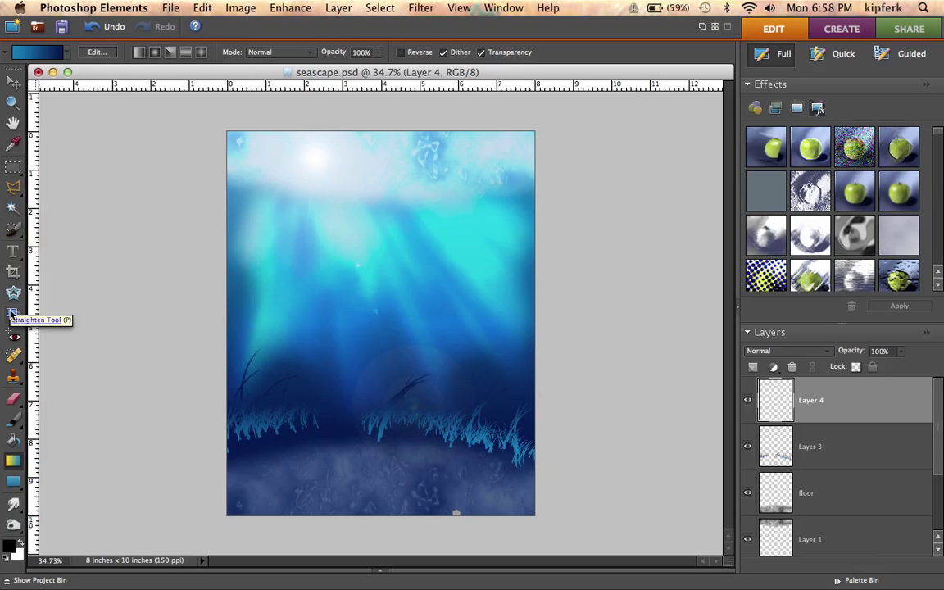
left_click(14, 423)
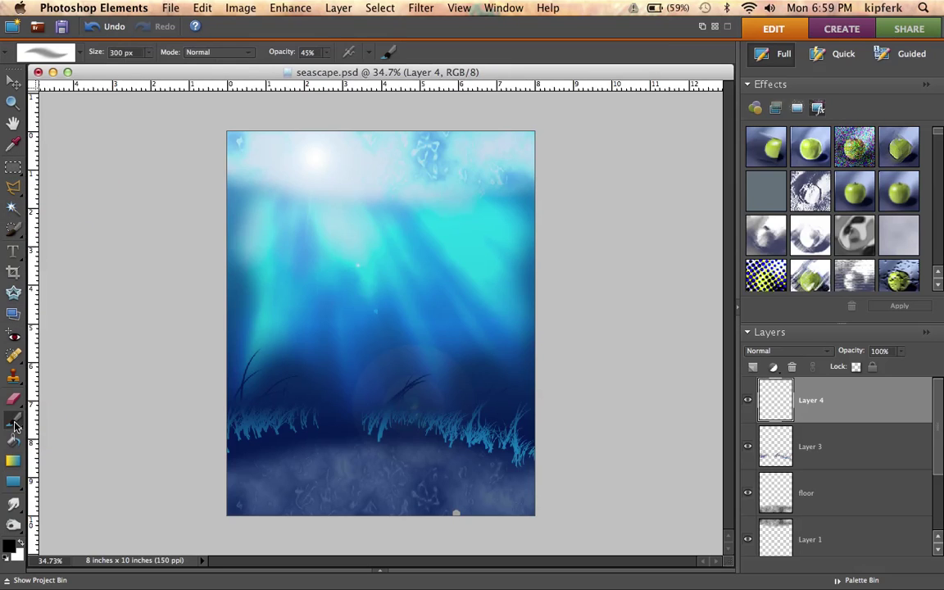
left_click(80, 54)
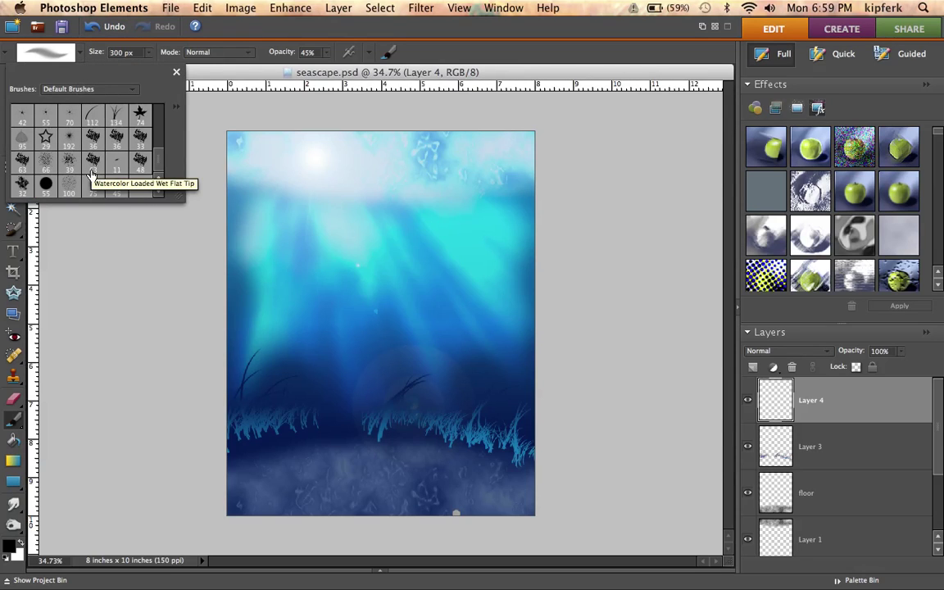
scroll(92, 175, "up", 5)
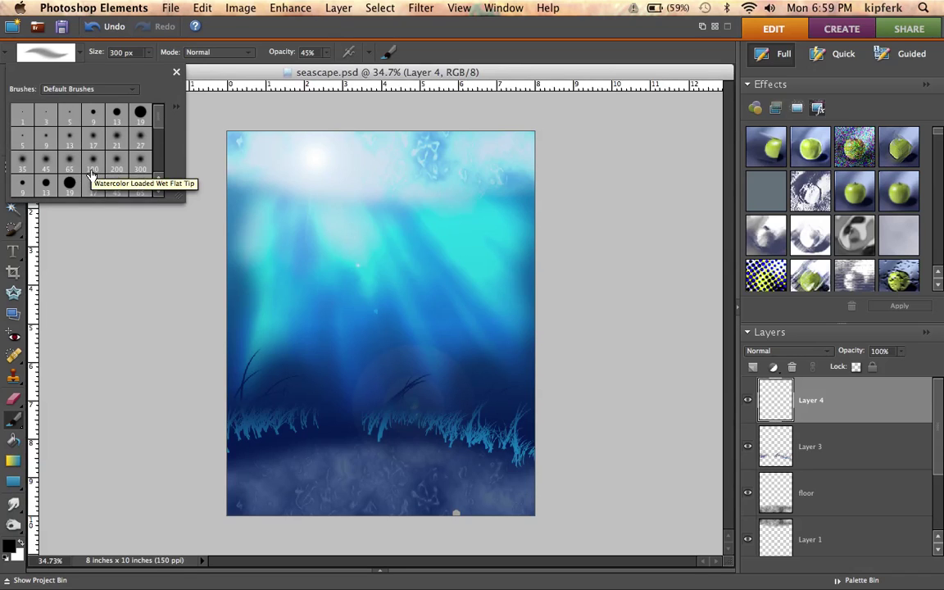
left_click(132, 88)
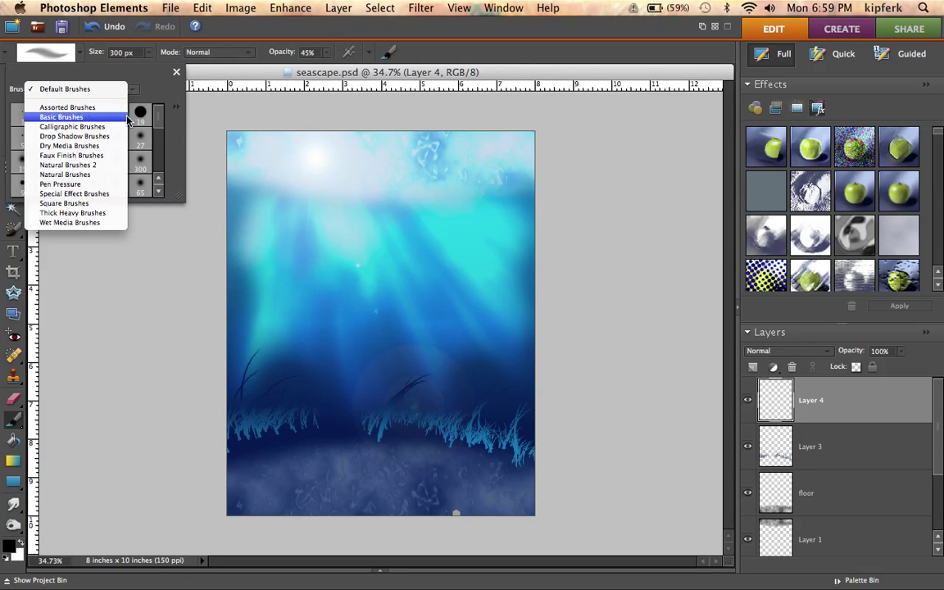
left_click(69, 184)
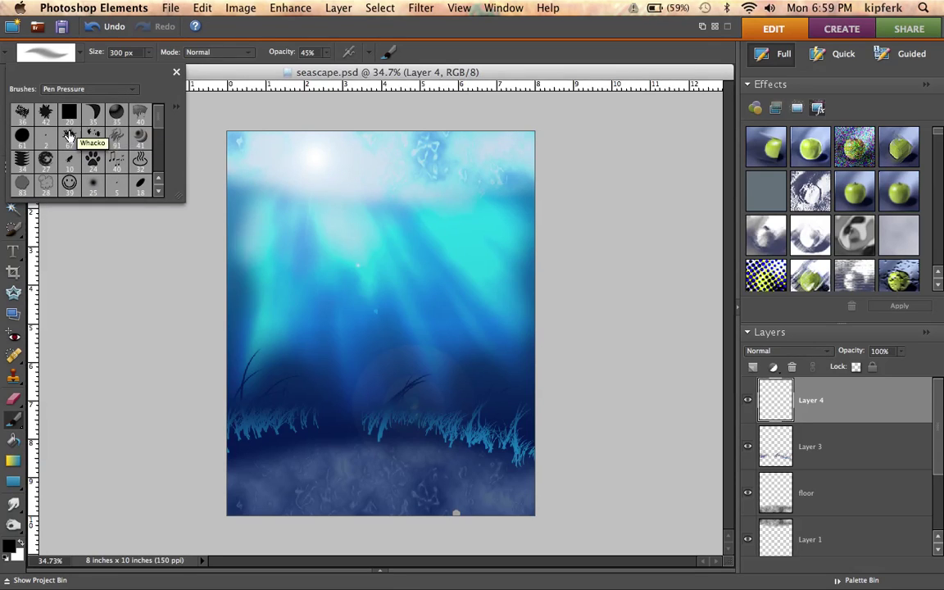
Step: Pick the 35 px Molecules-Scatter brush from the Pen Pressure set and close the brush picker
scroll(23, 139, "down", 1)
scroll(23, 139, "down", 1)
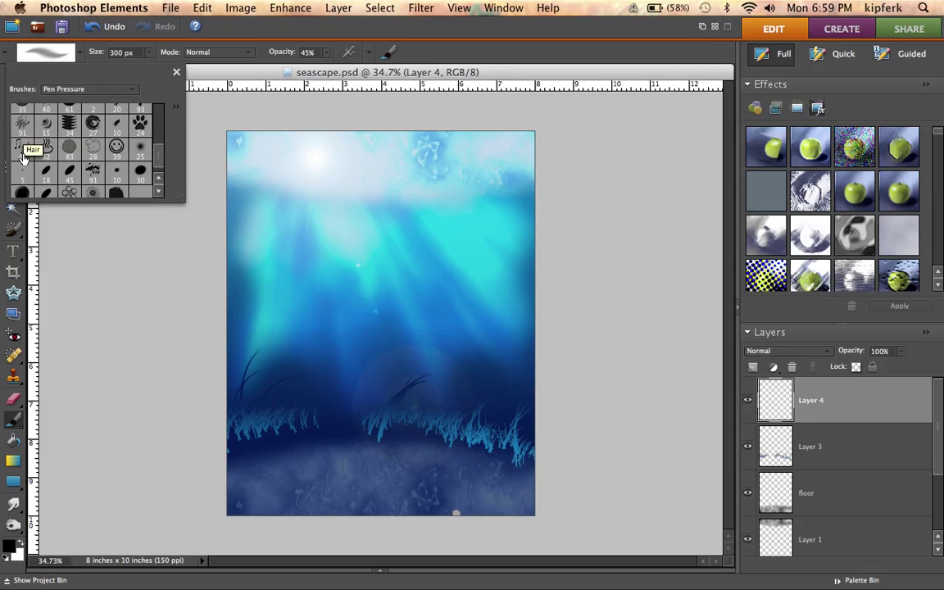
scroll(23, 183, "down", 1)
scroll(23, 184, "down", 1)
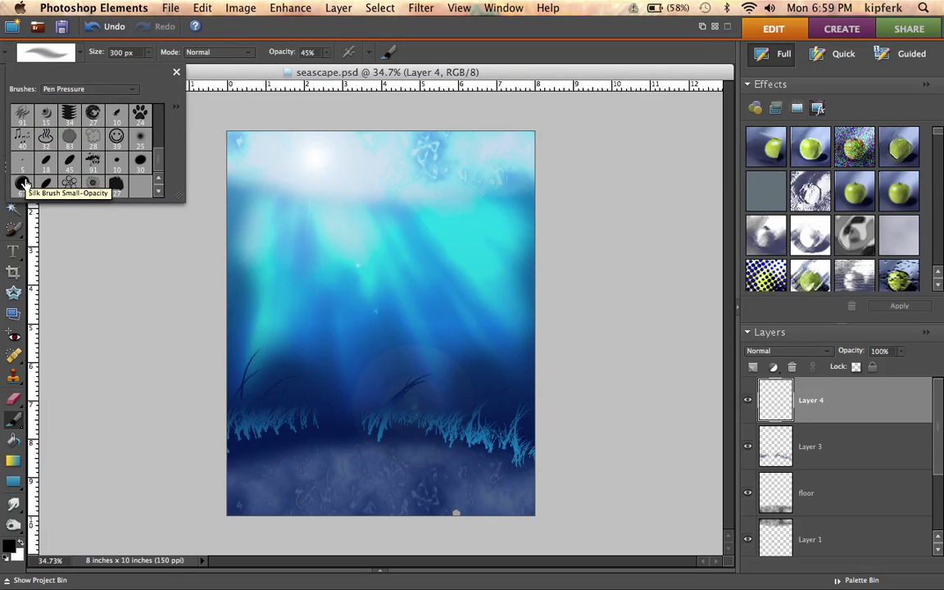
scroll(23, 139, "up", 3)
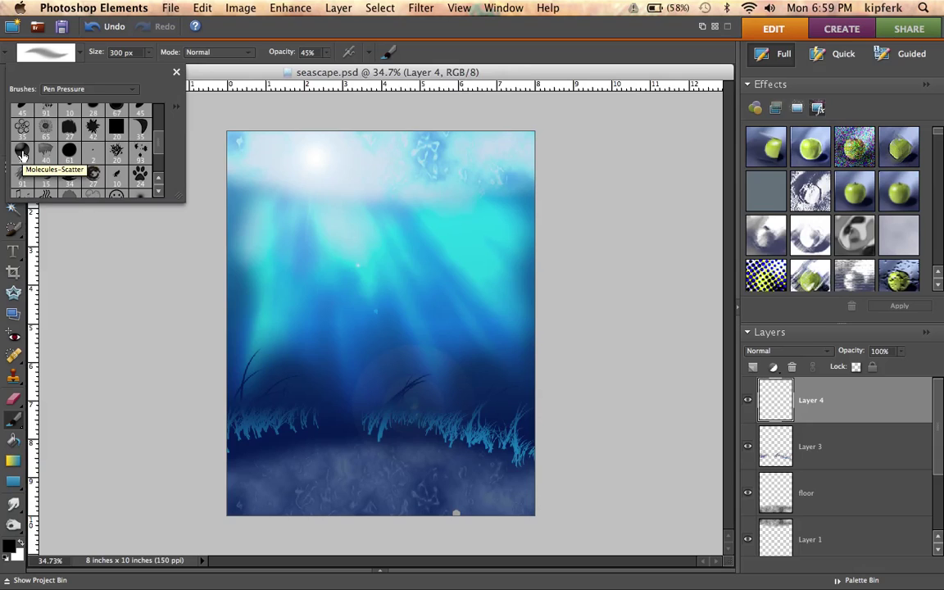
scroll(97, 121, "down", 1)
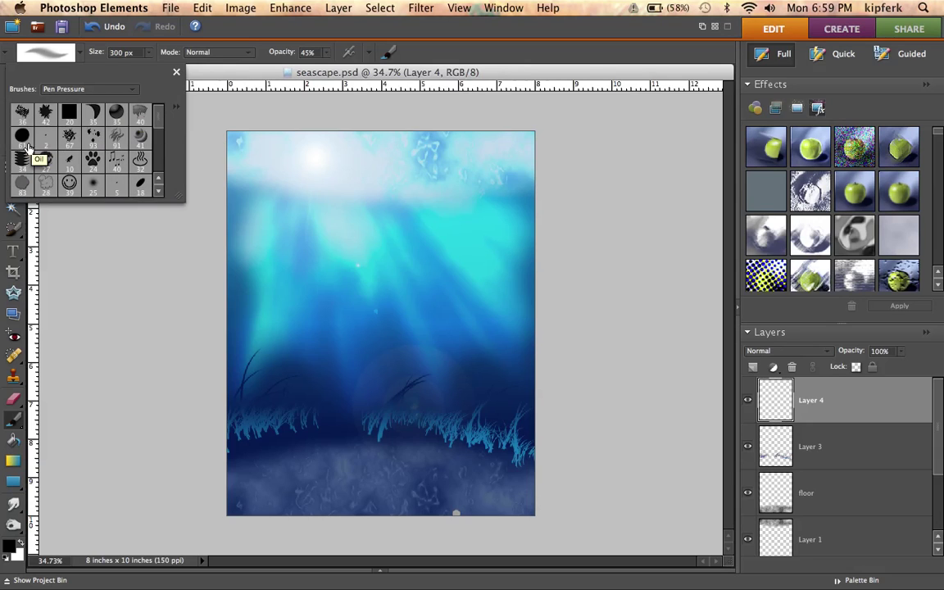
scroll(29, 148, "down", 4)
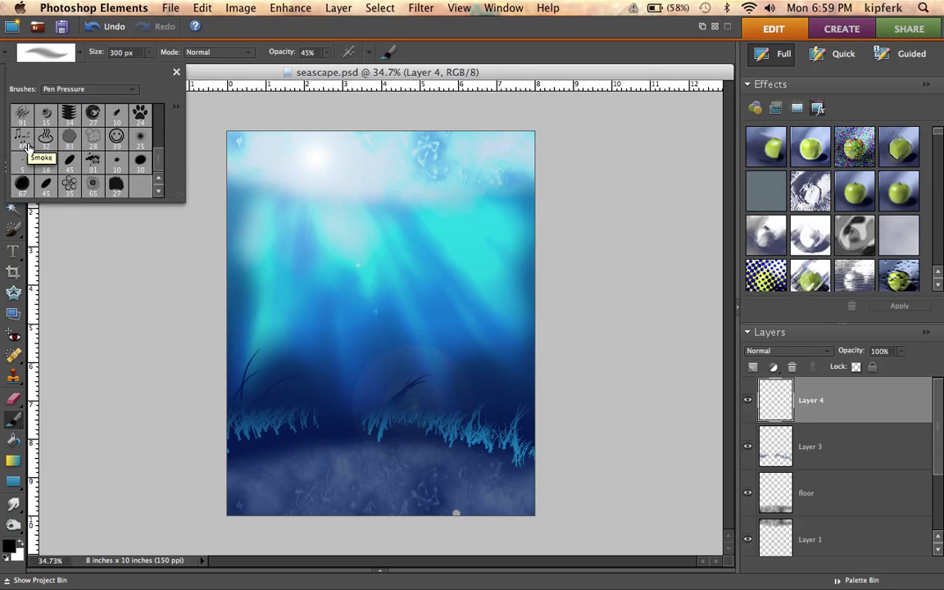
scroll(29, 148, "up", 3)
left_click(22, 162)
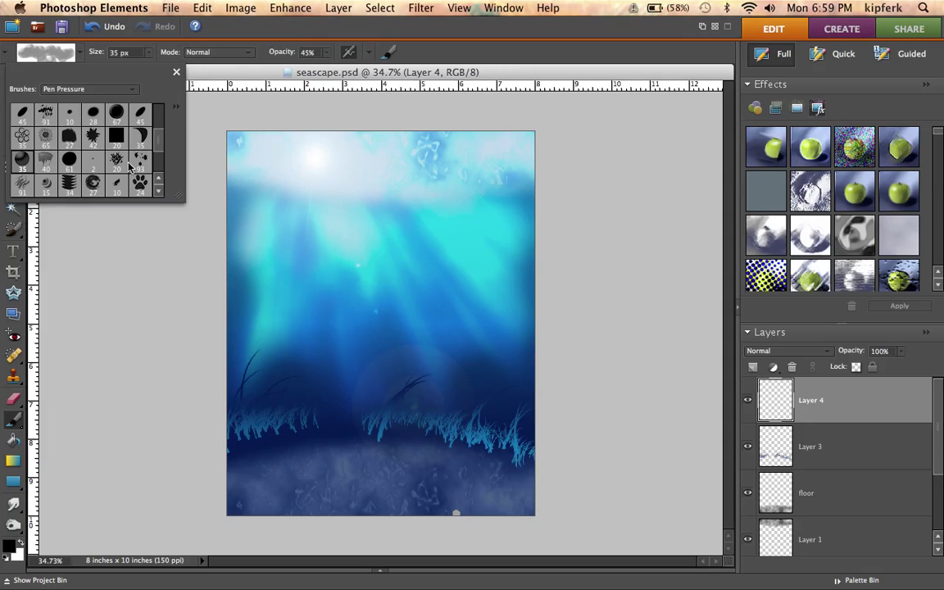
left_click(276, 250)
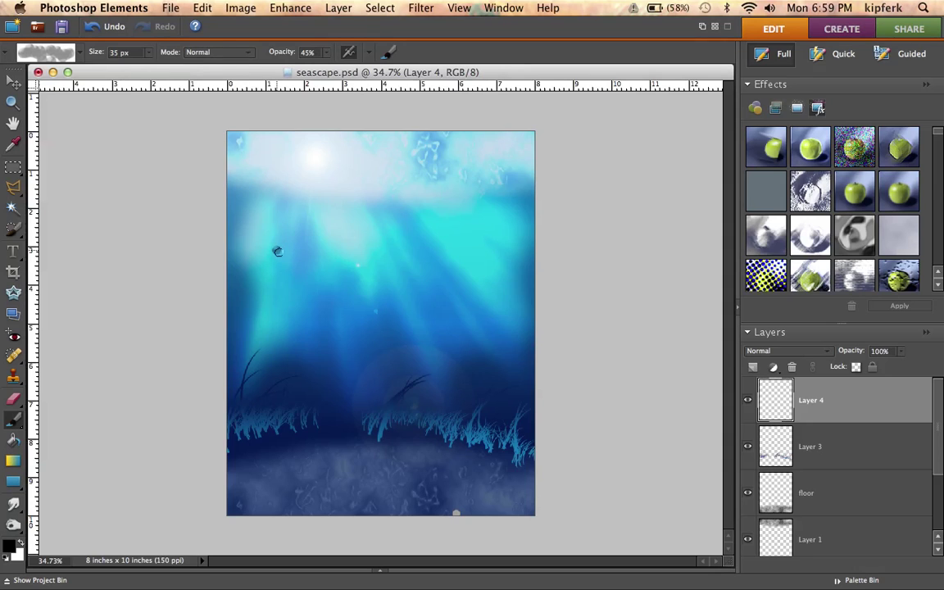
left_click(312, 273)
left_click(305, 306)
left_click(298, 344)
left_click(337, 343)
left_click(255, 208)
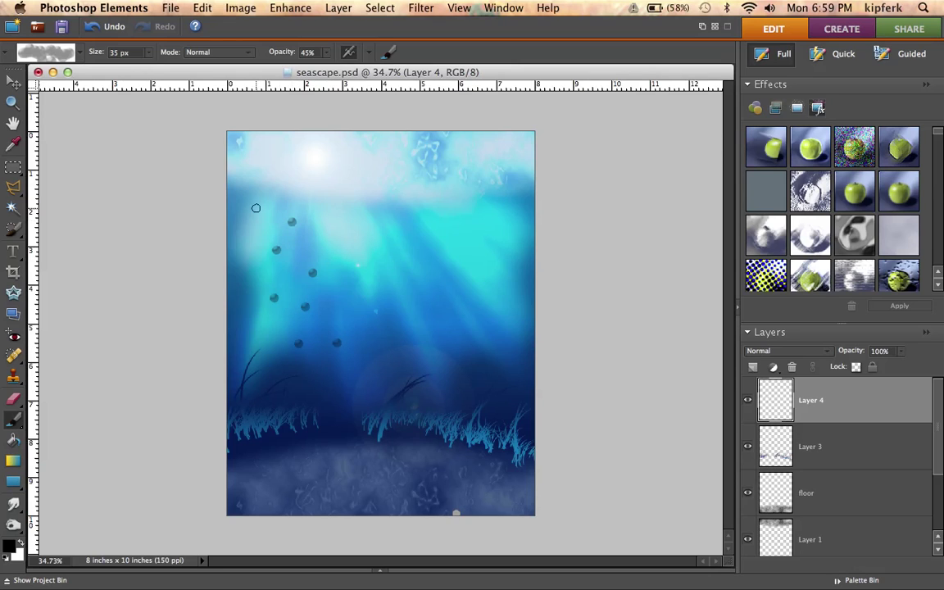
left_click(266, 269)
left_click(296, 290)
key("super")
key("super+z")
key("super+z")
key("super+z")
key("super+z")
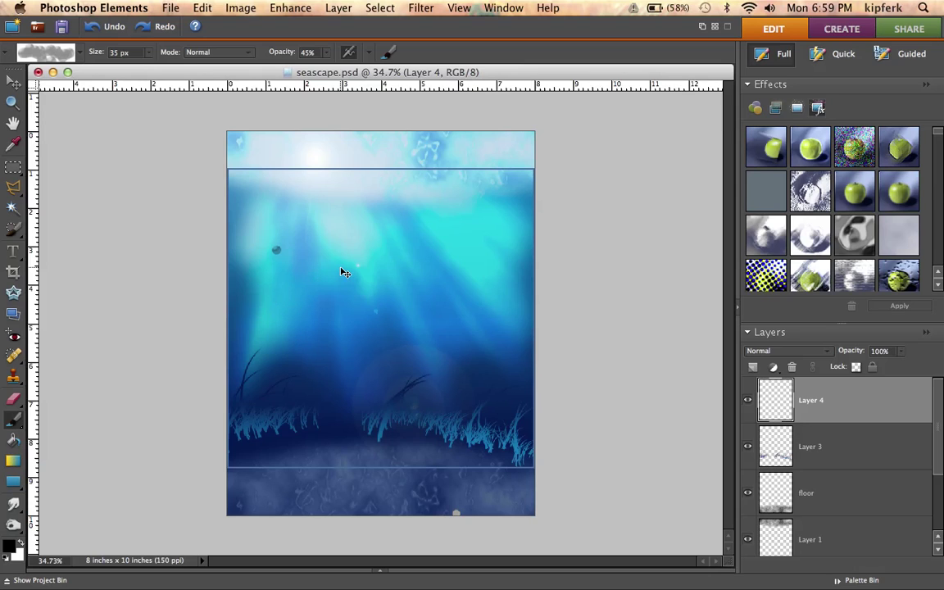
Step: Pick the 35 px shaded sphere brush from the Pen Pressure brush set
left_click(80, 53)
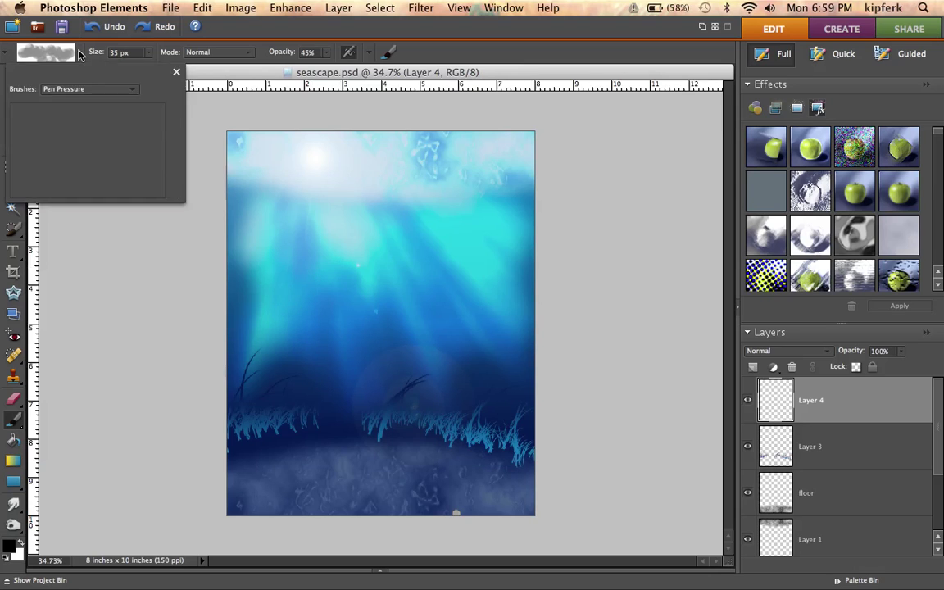
scroll(102, 171, "down", 2)
left_click(118, 112)
Step: Stamp scattered single bubbles of varying size down the left half of the water and save the image
left_click(285, 258)
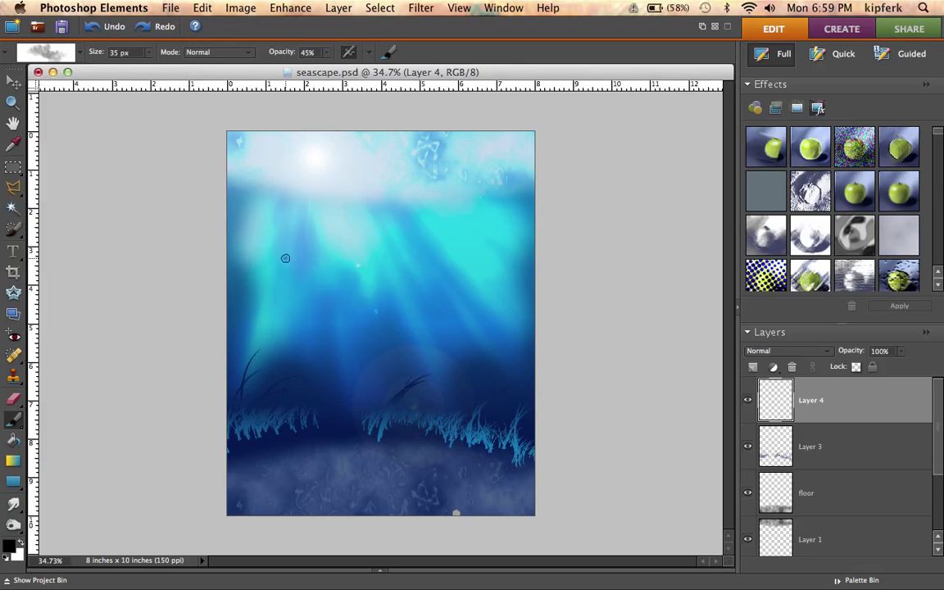
left_click(325, 323)
left_click(248, 259)
left_click(329, 267)
left_click(280, 306)
left_click(262, 238)
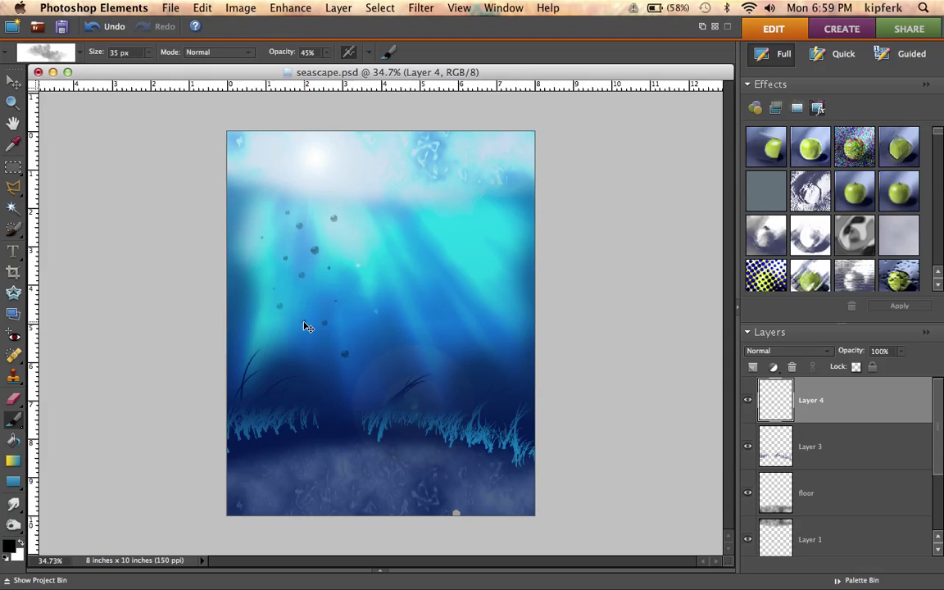
key("super+s")
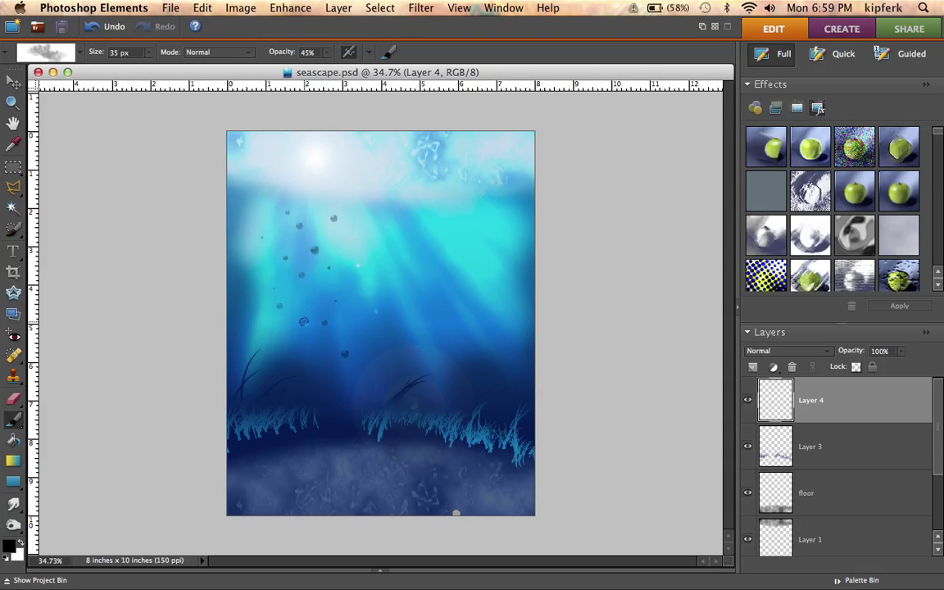
Step: Add a blank layer above the bubbles and pick the soft 300 px brush from the Default Brushes set
left_click(752, 368)
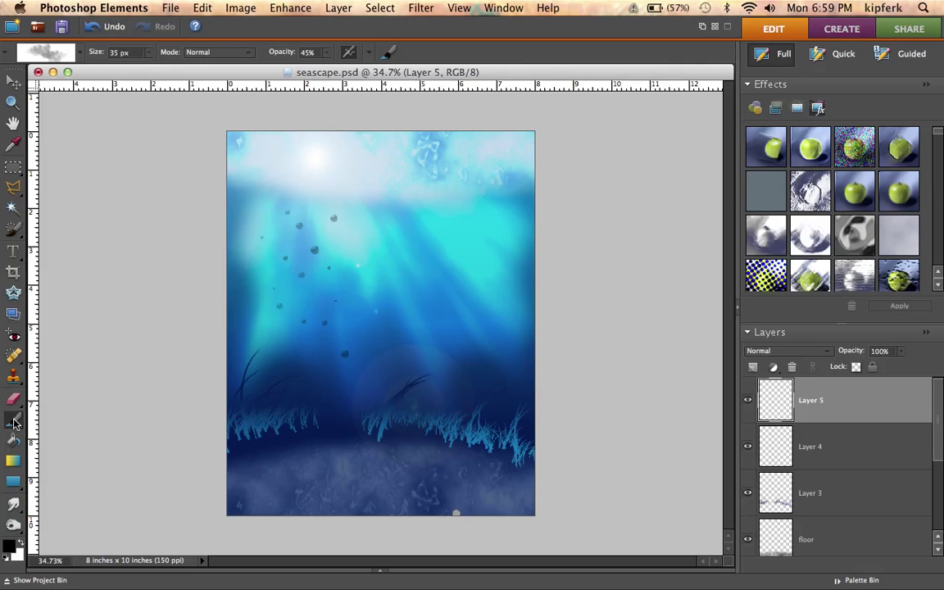
left_click(80, 51)
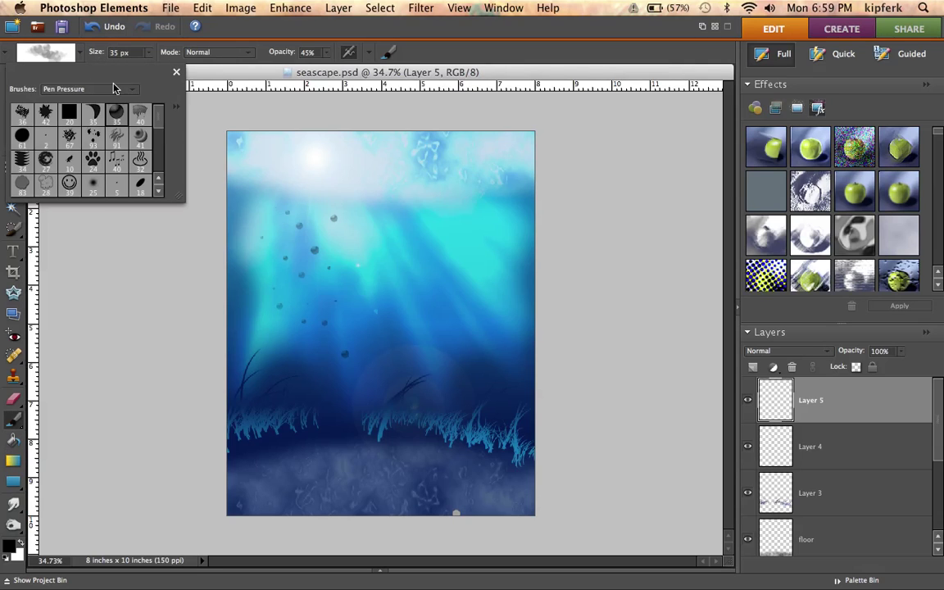
left_click(137, 95)
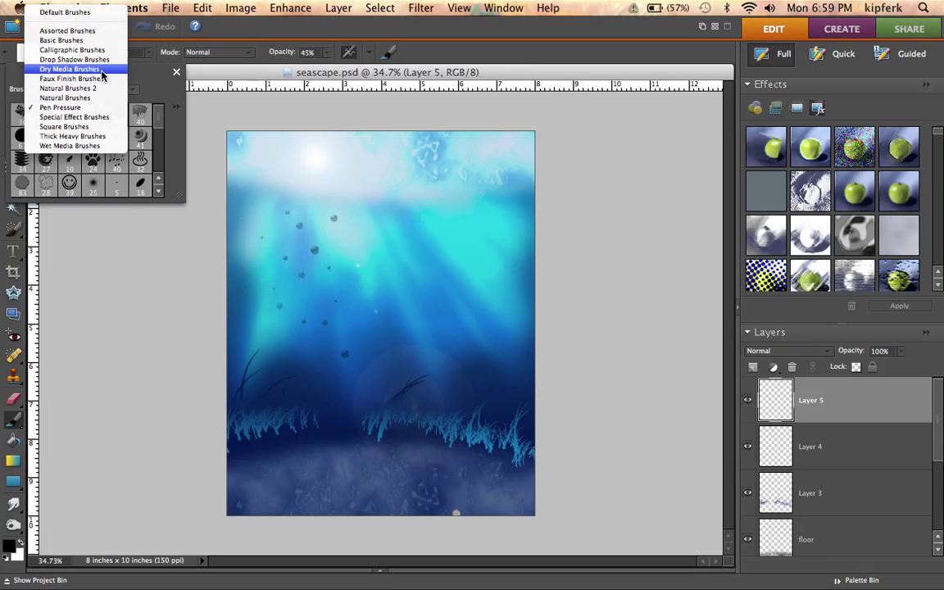
left_click(82, 12)
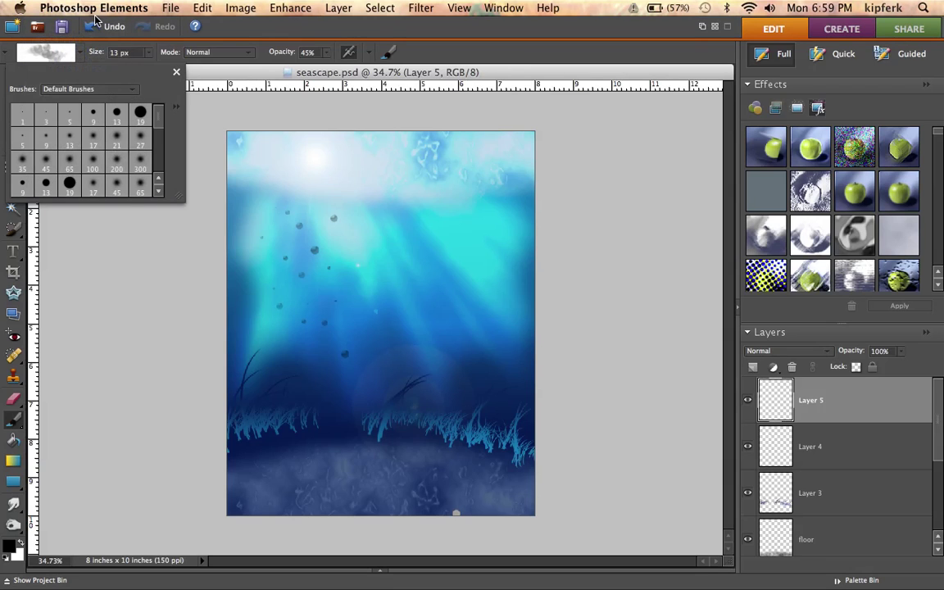
left_click(142, 165)
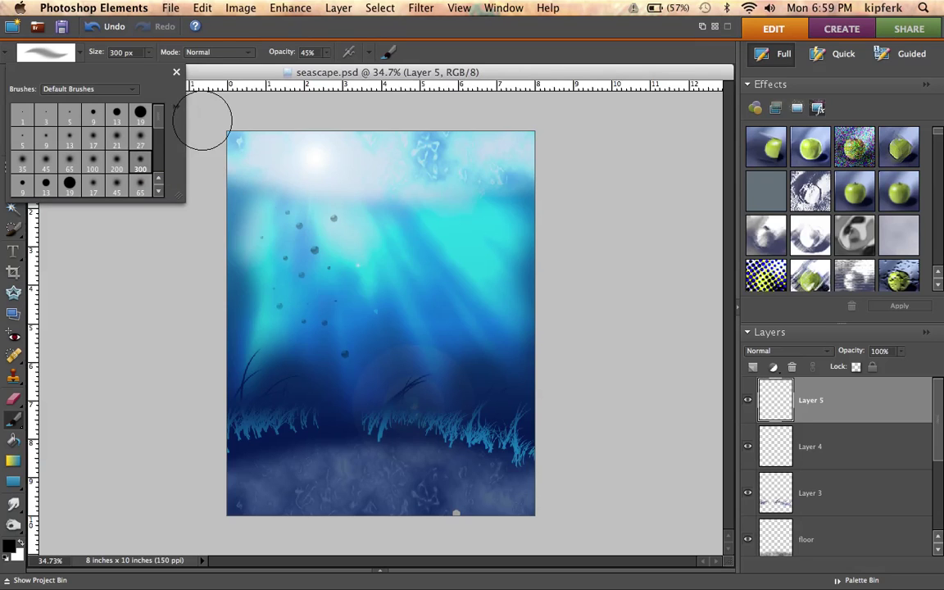
Step: Paint soft black shading at 45% opacity around the outer edges of the image to form a vignette
left_click(196, 296)
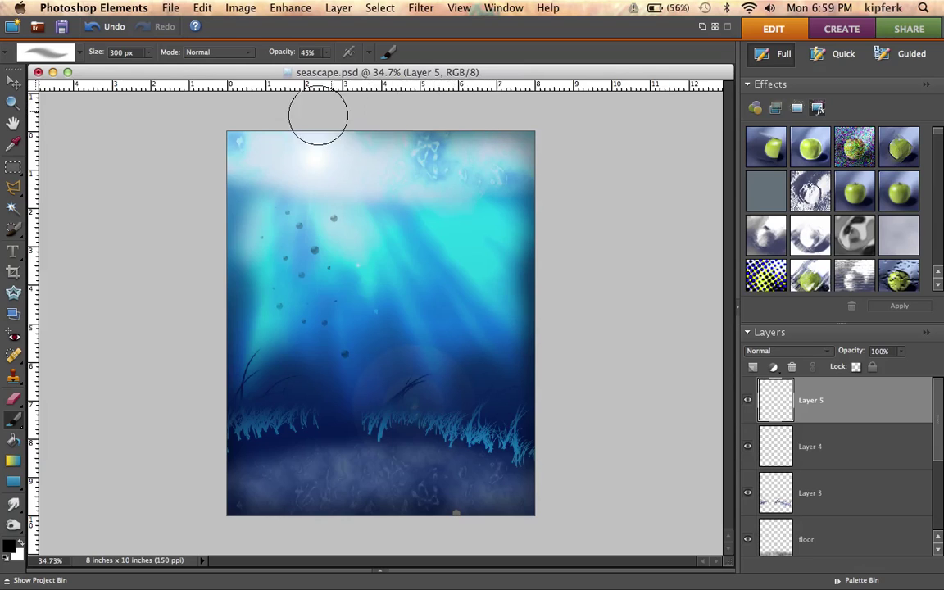
left_click_drag(316, 113, 232, 110)
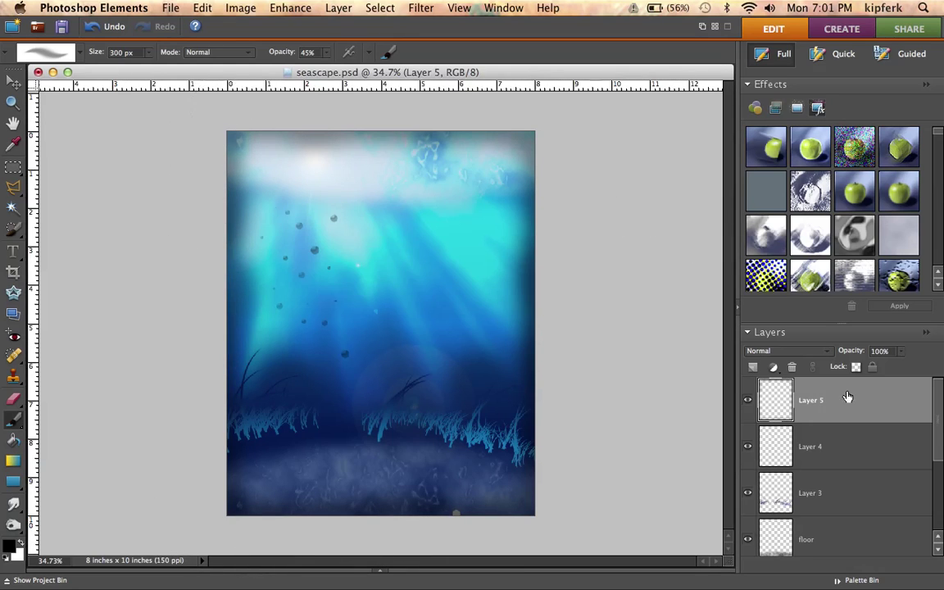
Step: Hide and reshow the edge-shading layer to compare the image with and without it, and save the file
left_click(746, 401)
left_click(746, 401)
left_click(746, 401)
left_click(746, 401)
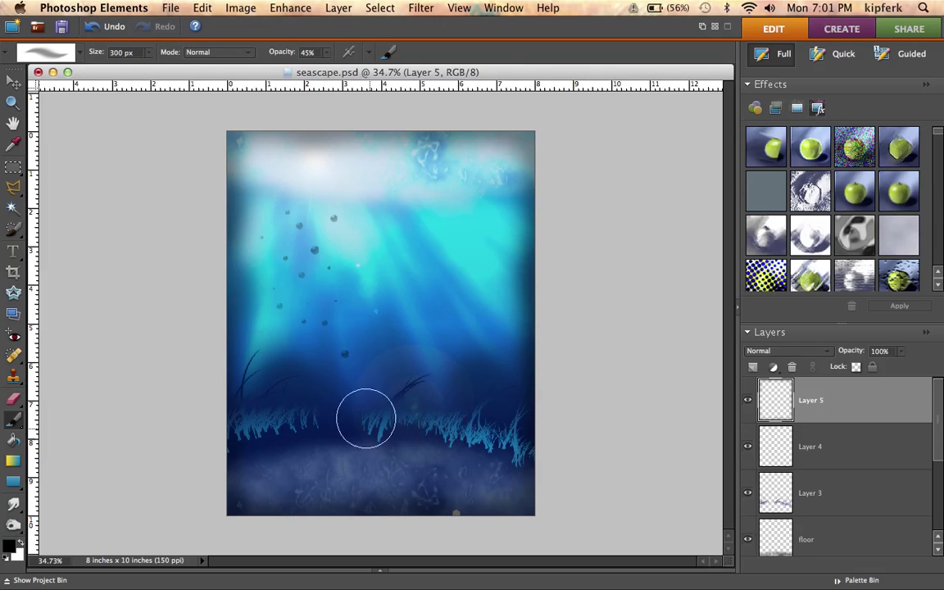
key("v")
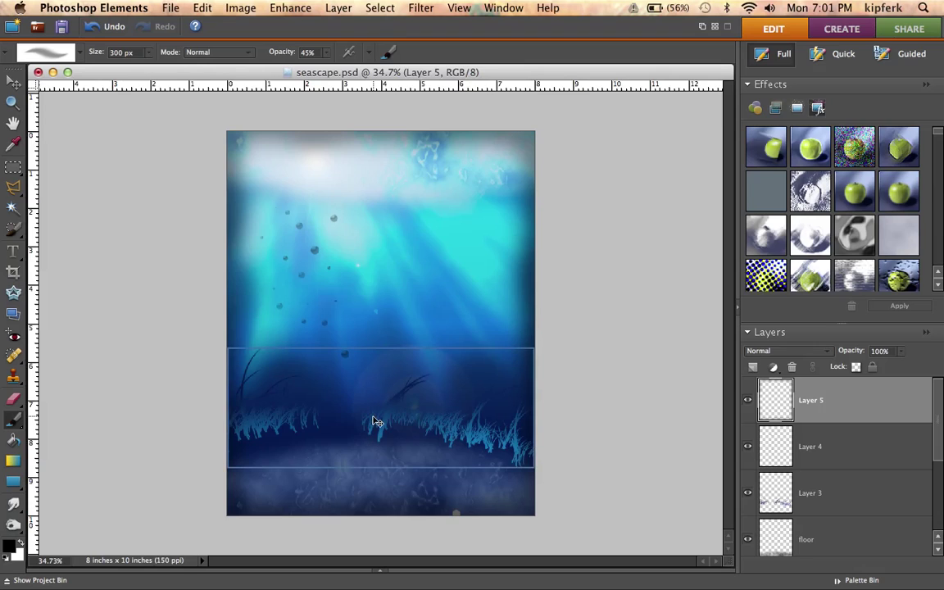
key("b")
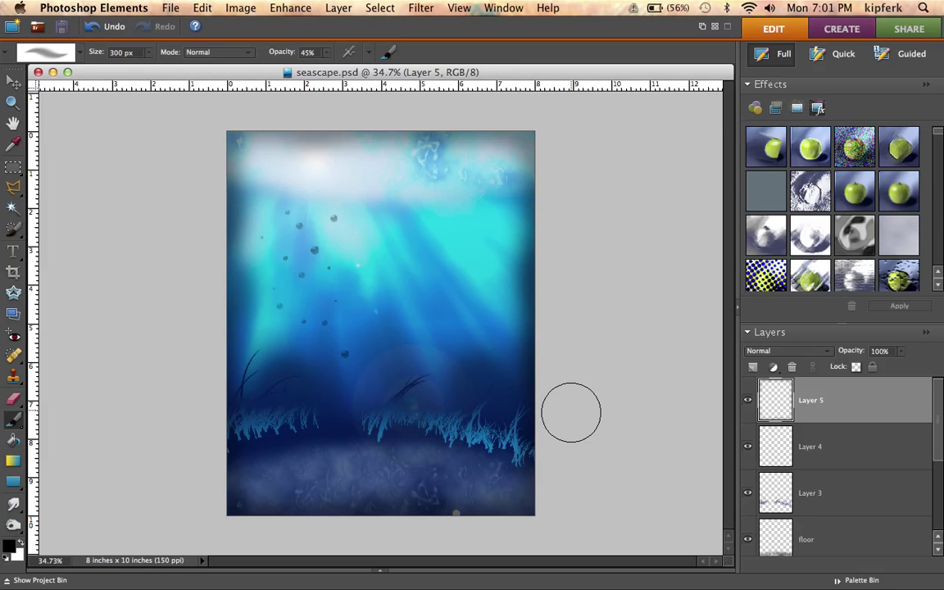